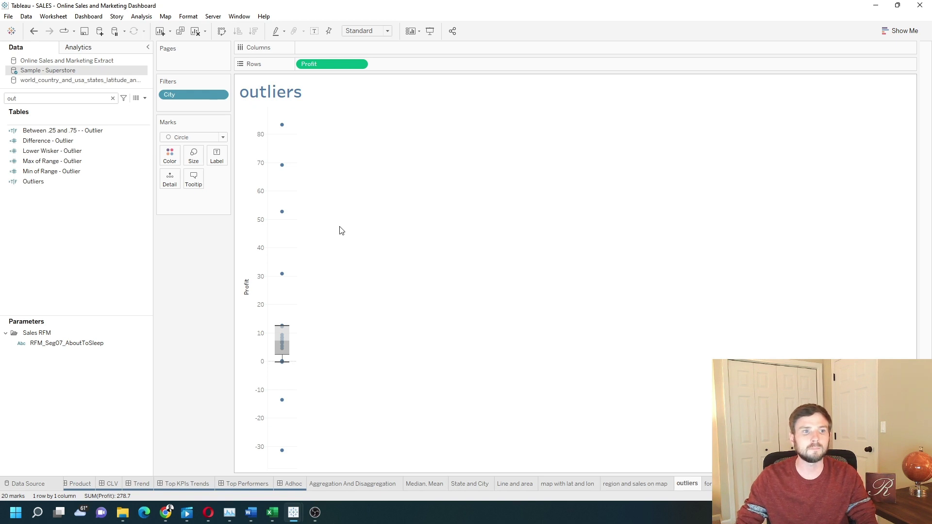
- Review the Between .25 and .75 - Outlier formula's RANK_PERCENTILE and SUM([Profit])<=0.75 conditions, then close it
{"action": "left_click", "coordinate": [118, 133]}
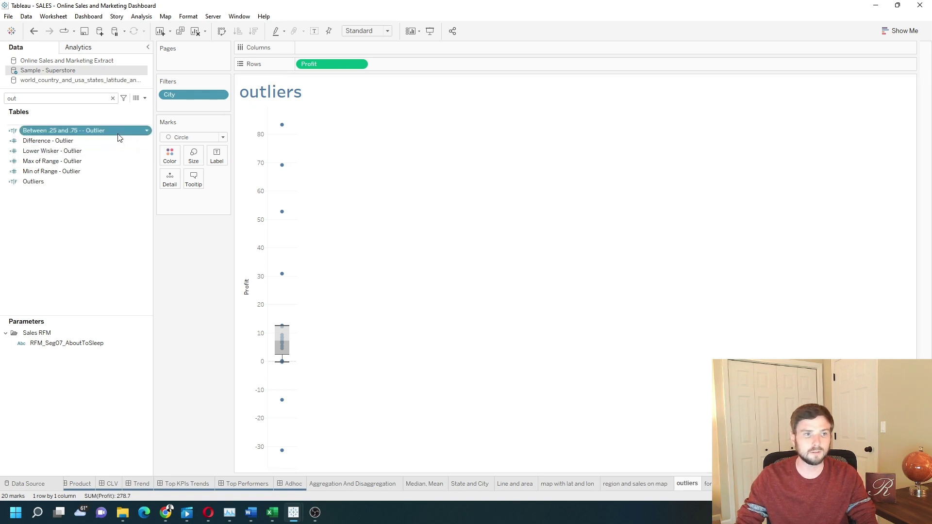
{"action": "left_click", "coordinate": [148, 131]}
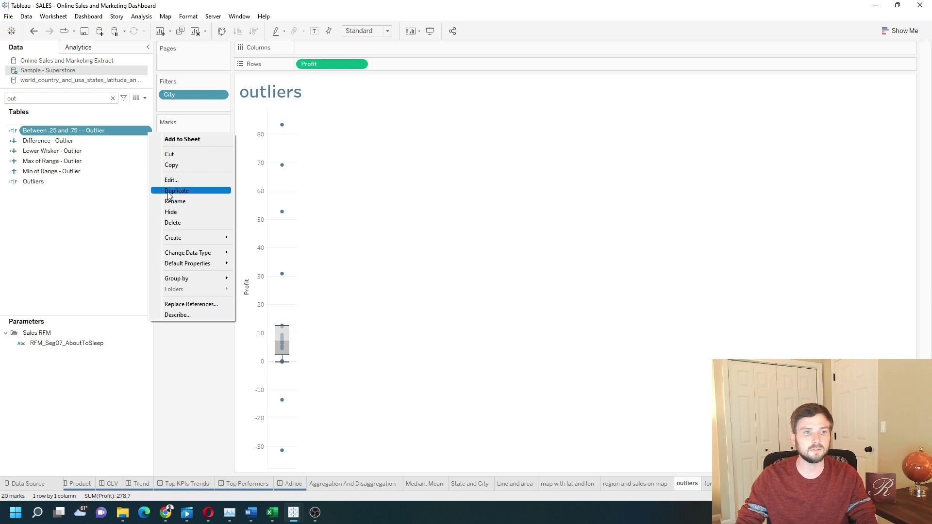
{"action": "left_click", "coordinate": [167, 330]}
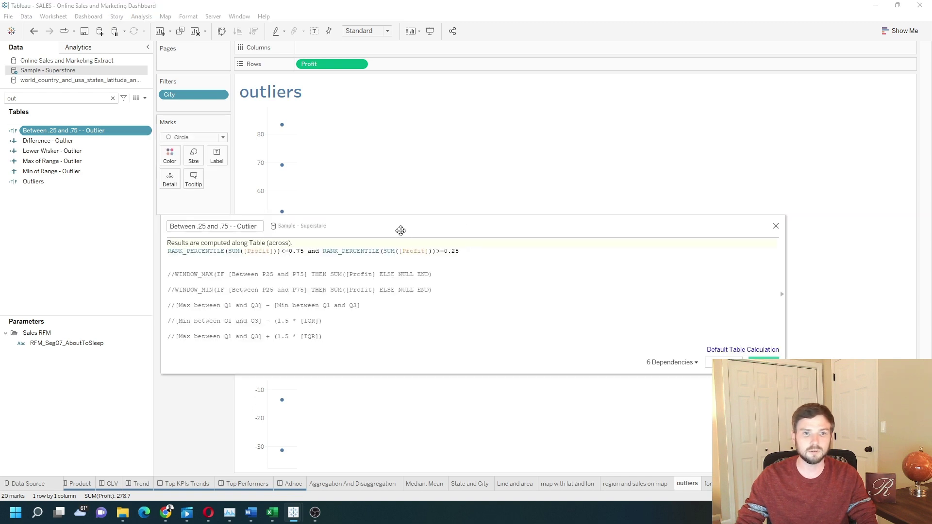
{"action": "left_click_drag", "start_coordinate": [402, 230], "coordinate": [610, 112]}
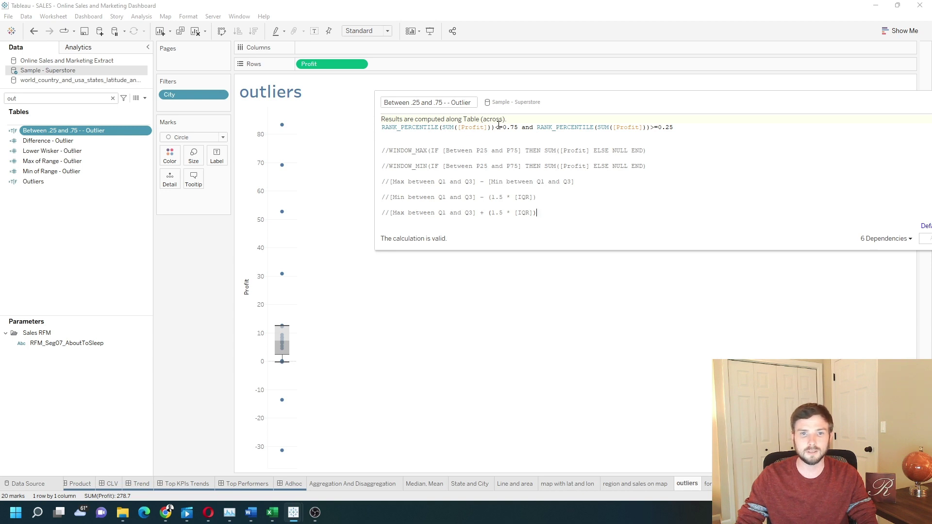
{"action": "left_click_drag", "start_coordinate": [443, 128], "coordinate": [381, 129]}
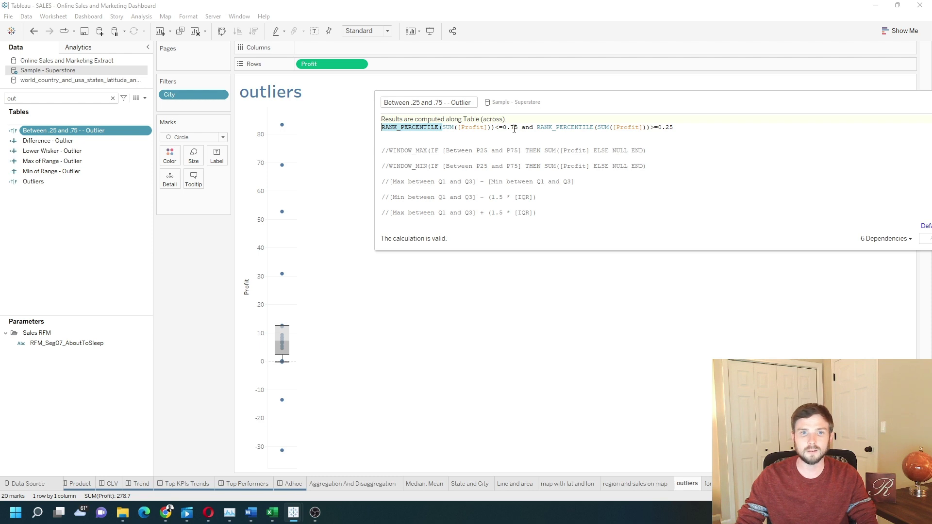
{"action": "left_click_drag", "start_coordinate": [518, 128], "coordinate": [445, 128]}
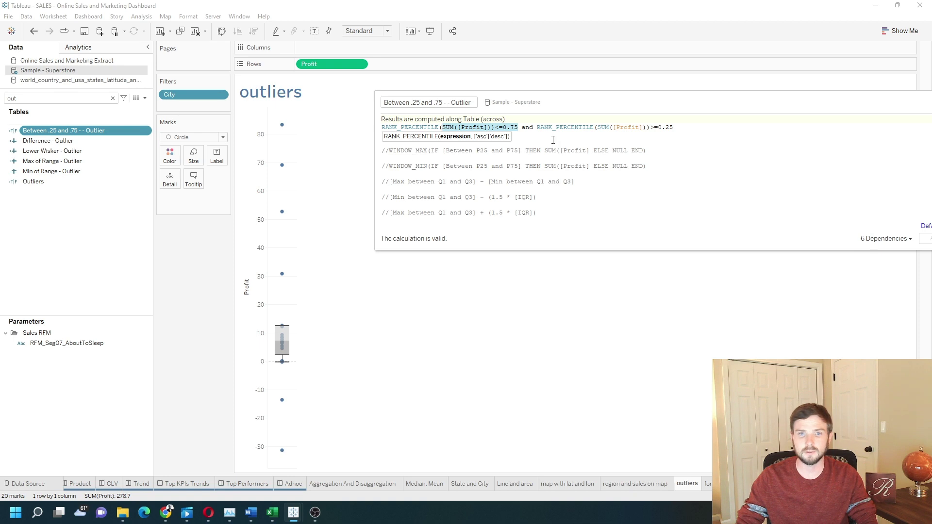
{"action": "left_click_drag", "start_coordinate": [601, 127], "coordinate": [671, 128]}
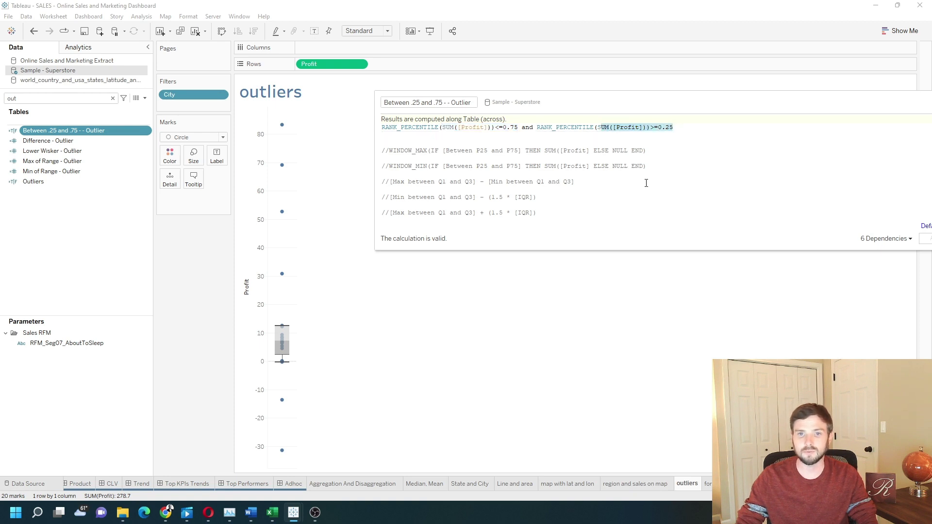
{"action": "left_click", "coordinate": [618, 142]}
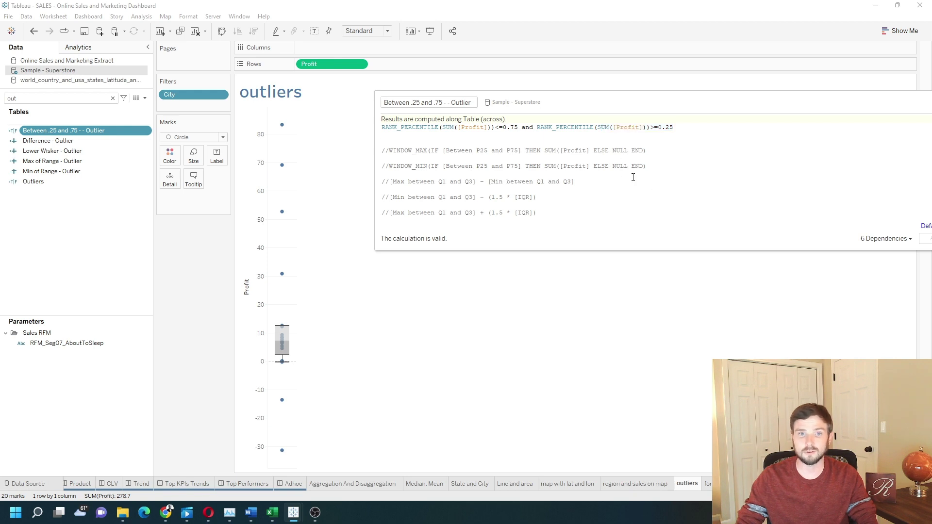
{"action": "scroll", "coordinate": [583, 166], "scroll_direction": "up", "scroll_amount": 2}
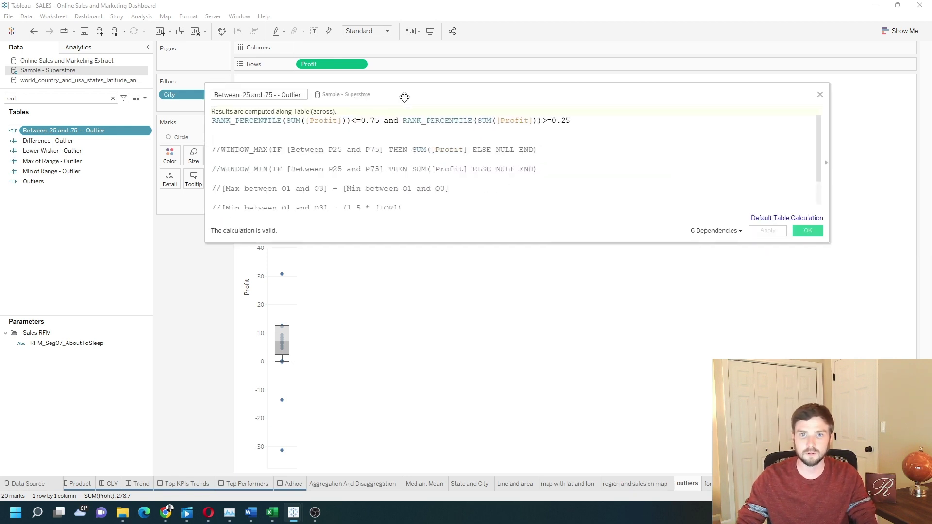
{"action": "left_click_drag", "start_coordinate": [576, 105], "coordinate": [405, 97]}
{"action": "left_click", "coordinate": [807, 231]}
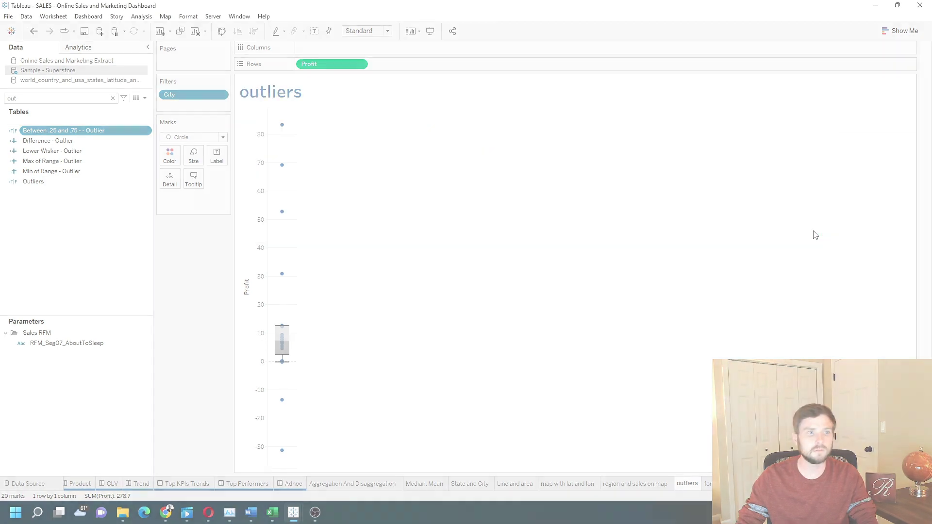
- Review the Max of Range - Outlier WINDOW_MAX formula returning SUM([Profit]) or NULL, then close it
{"action": "left_click", "coordinate": [146, 161]}
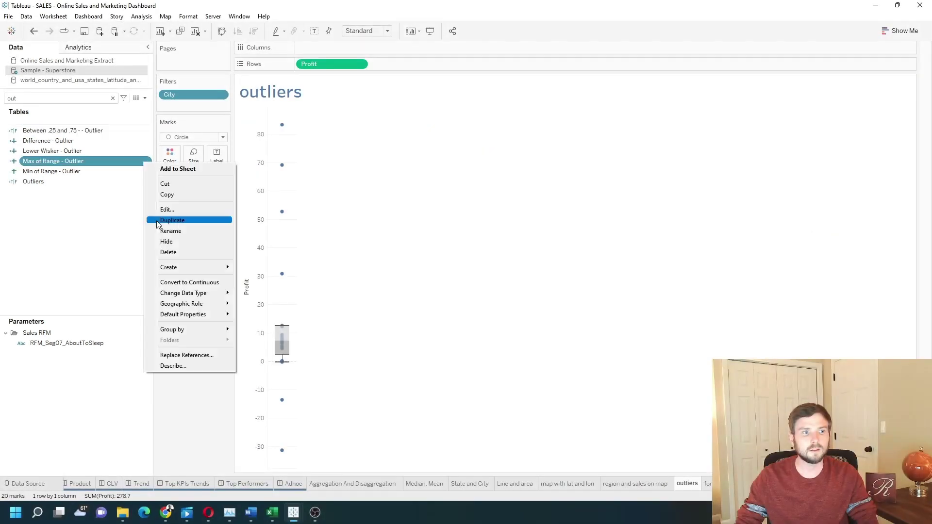
{"action": "left_click", "coordinate": [125, 181]}
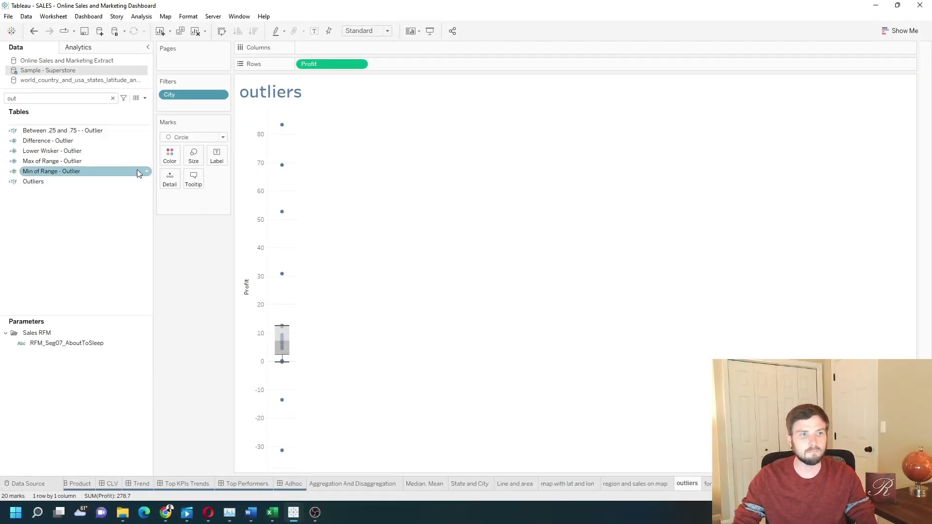
{"action": "left_click", "coordinate": [145, 163]}
{"action": "left_click", "coordinate": [148, 164]}
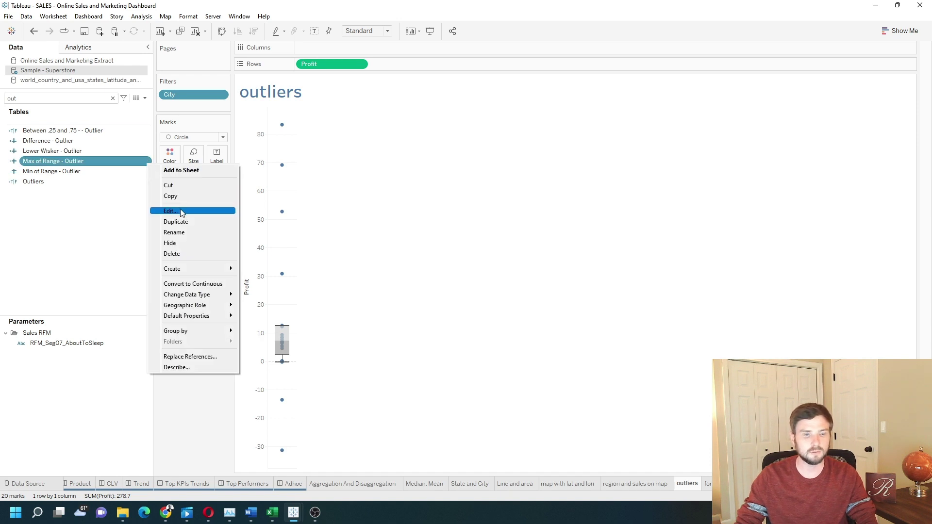
{"action": "left_click", "coordinate": [181, 212]}
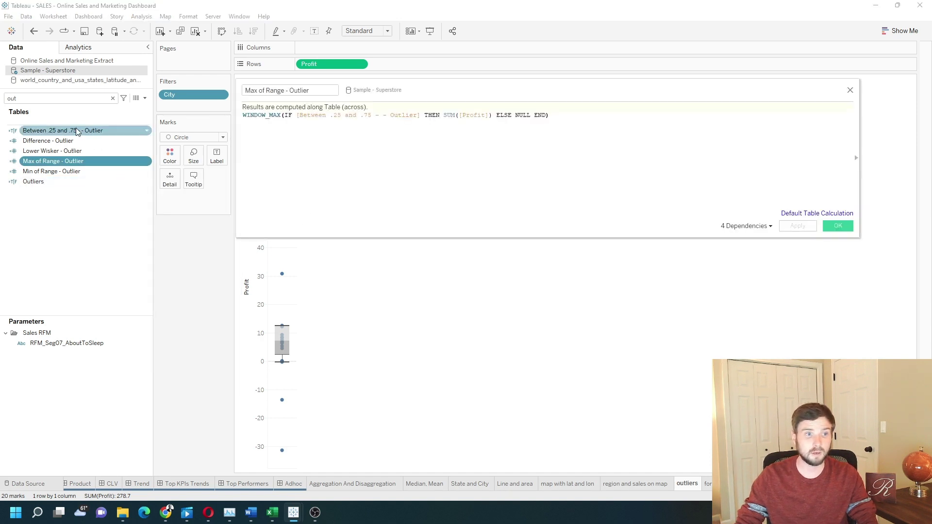
{"action": "scroll", "coordinate": [416, 166], "scroll_direction": "up", "scroll_amount": 2}
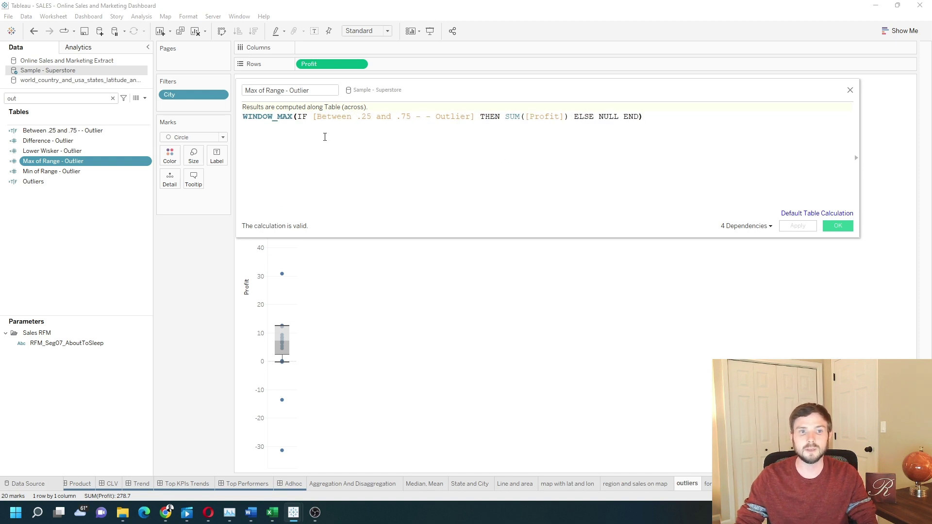
{"action": "left_click", "coordinate": [302, 119]}
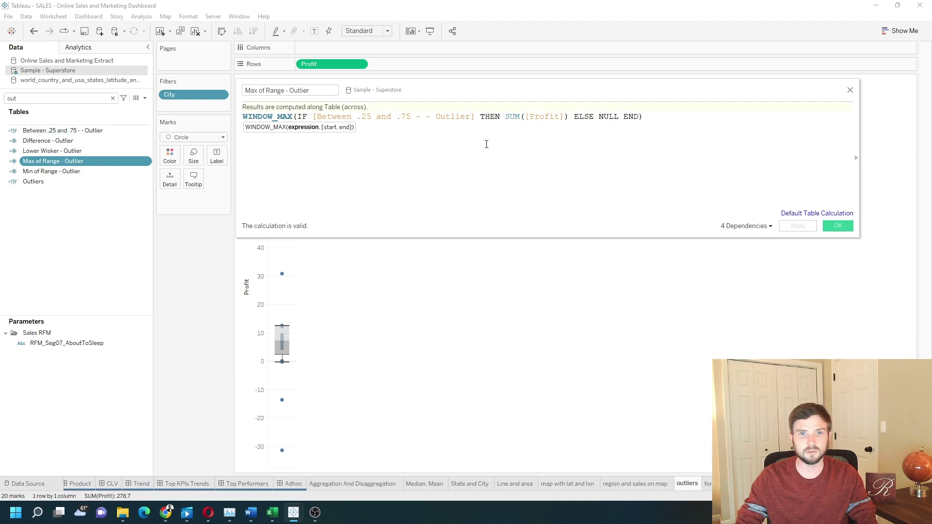
{"action": "left_click_drag", "start_coordinate": [507, 117], "coordinate": [571, 117]}
{"action": "left_click", "coordinate": [554, 175]}
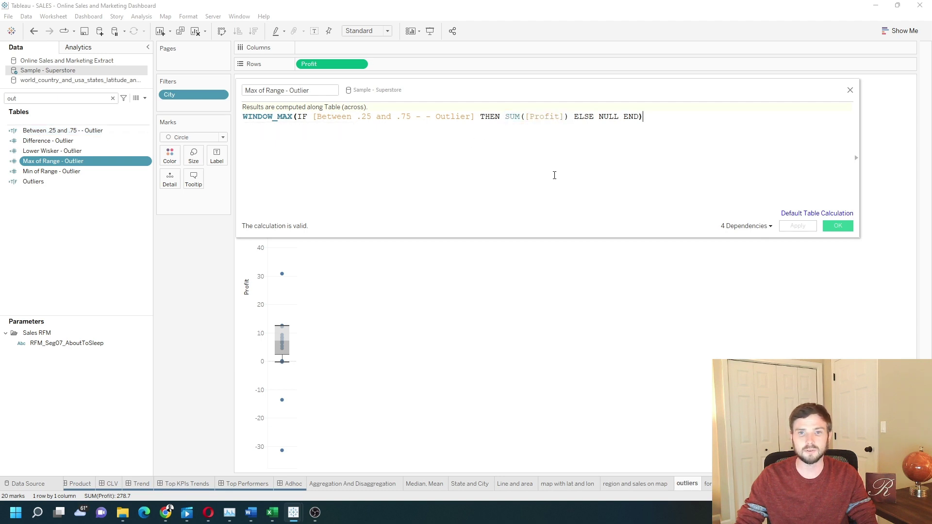
{"action": "double_click", "coordinate": [608, 117]}
{"action": "left_click", "coordinate": [595, 132]}
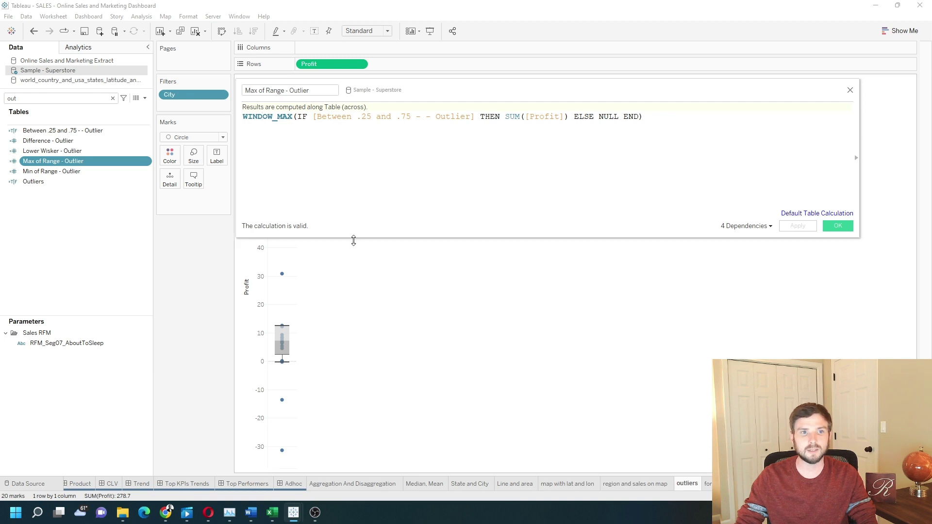
{"action": "left_click", "coordinate": [839, 226]}
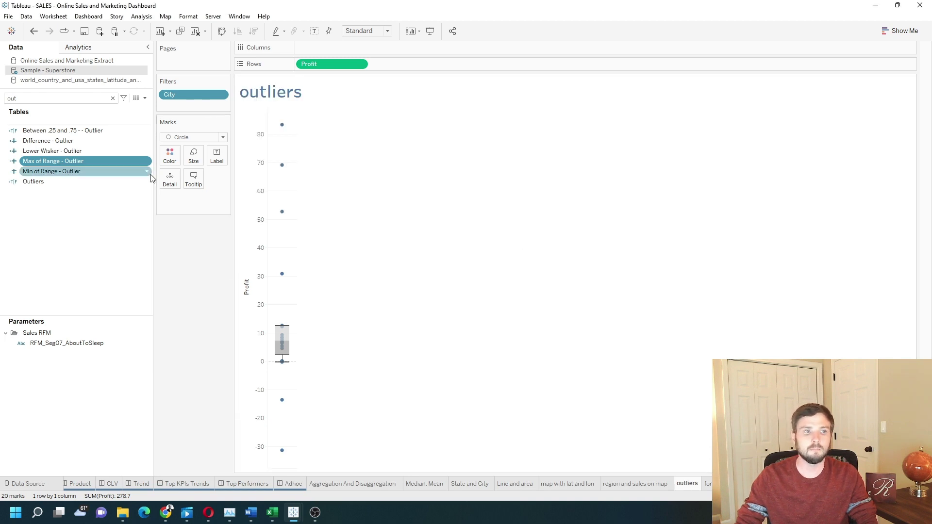
- Check the Min of Range - Outlier and Difference - Outlier formulas, then close the editor
{"action": "right_click", "coordinate": [150, 172]}
{"action": "left_click", "coordinate": [179, 218]}
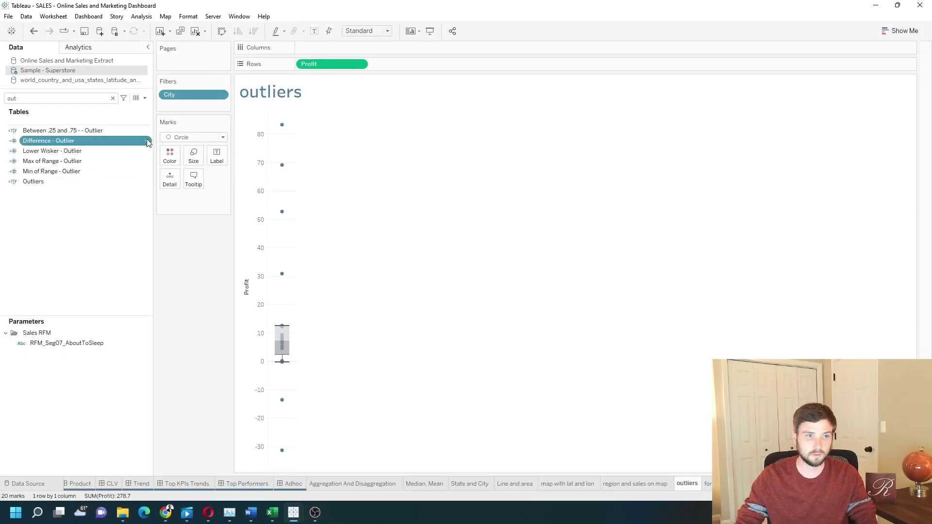
{"action": "left_click", "coordinate": [191, 187]}
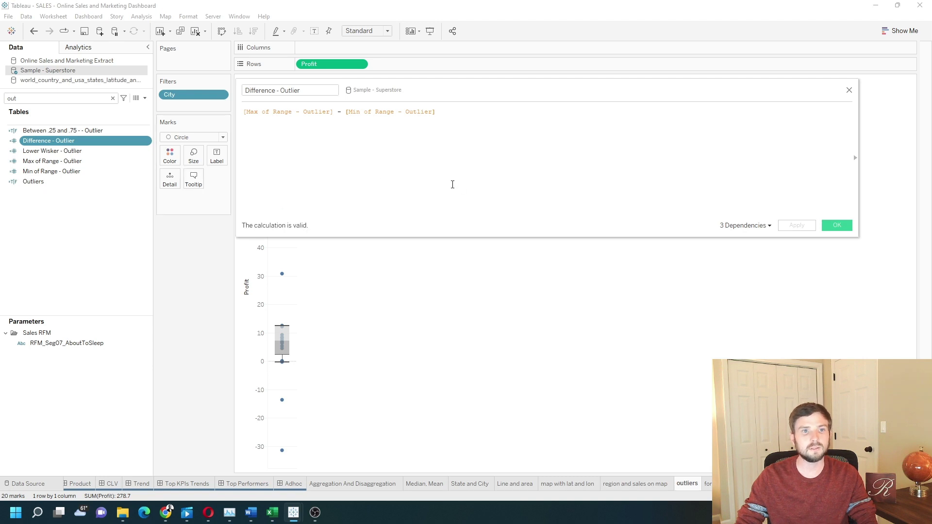
{"action": "left_click_drag", "start_coordinate": [391, 90], "coordinate": [411, 92]}
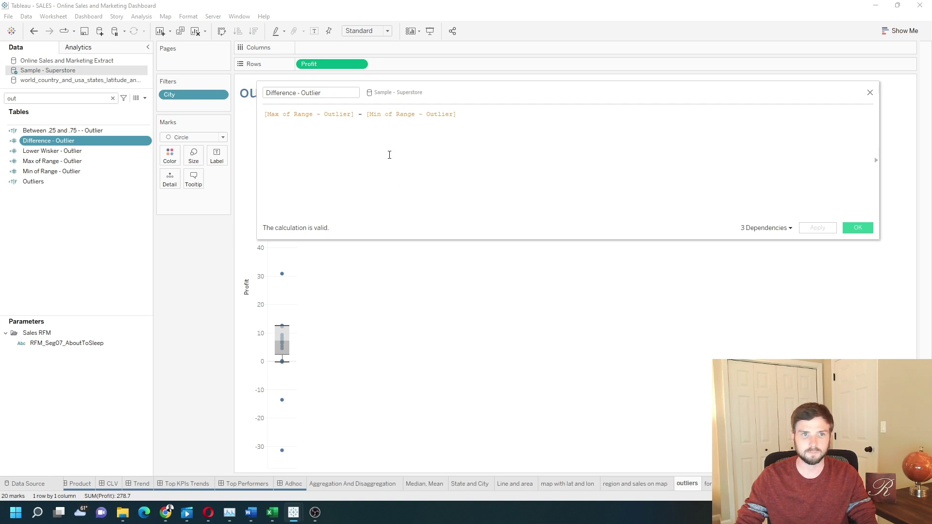
{"action": "left_click", "coordinate": [854, 229]}
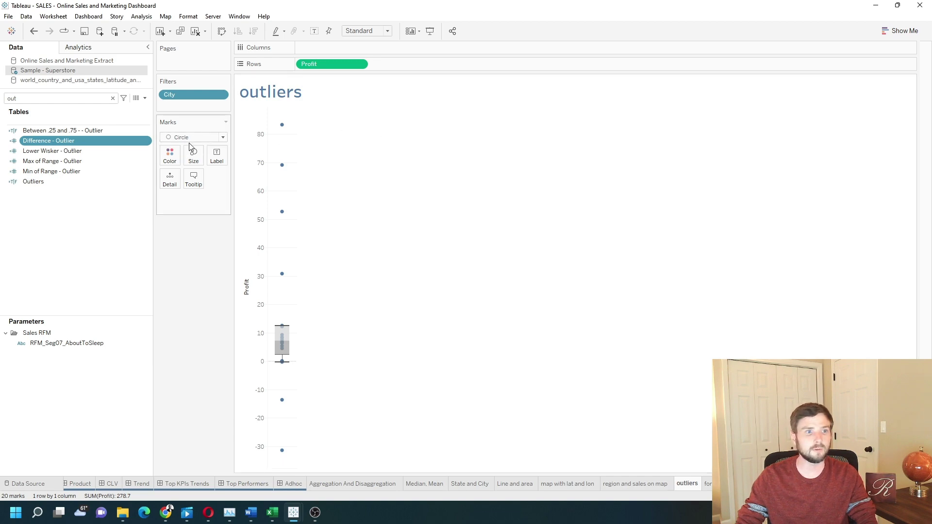
- Set Lower Wisker - Outlier to [Min of Range - Outlier] - (1.5 * [Difference - Outlier]) and save
{"action": "left_click", "coordinate": [113, 151]}
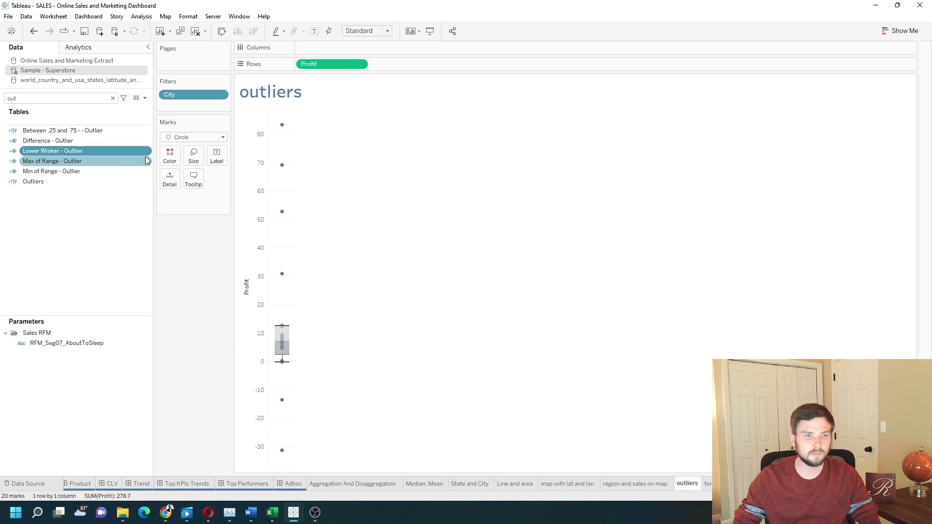
{"action": "mouse_move", "coordinate": [288, 369]}
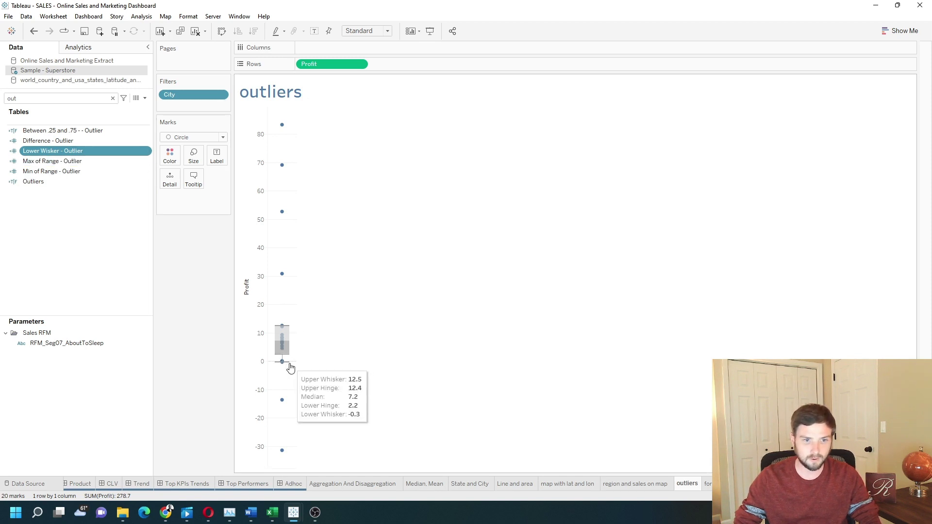
{"action": "right_click", "coordinate": [147, 151]}
{"action": "left_click", "coordinate": [185, 198]}
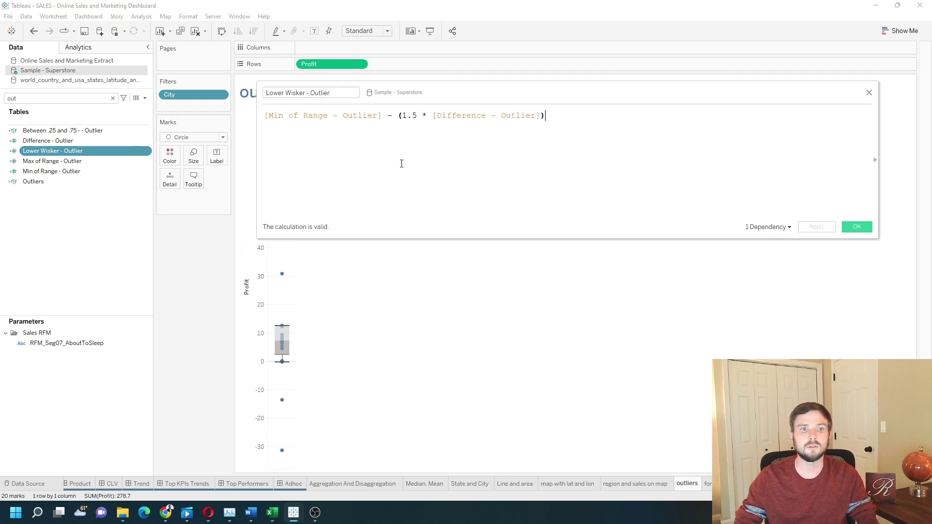
{"action": "left_click_drag", "start_coordinate": [382, 114], "coordinate": [247, 110]}
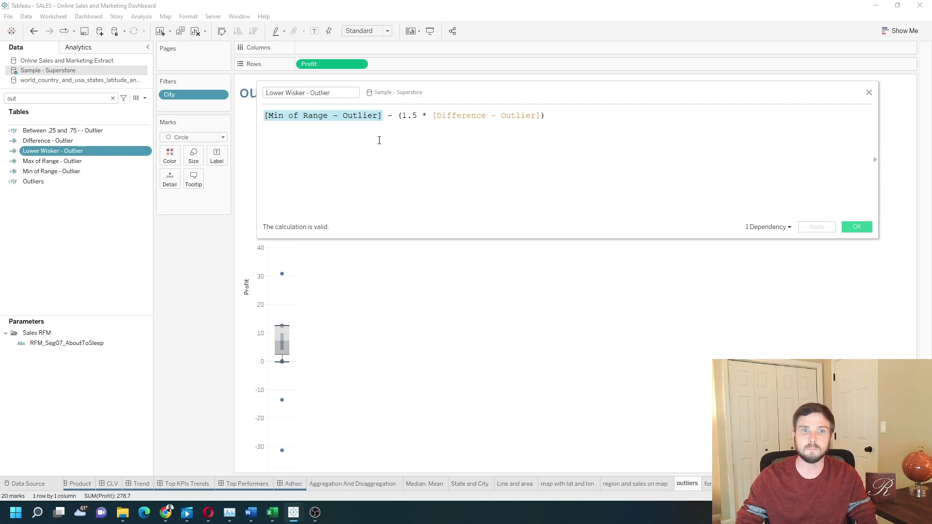
{"action": "left_click", "coordinate": [388, 118]}
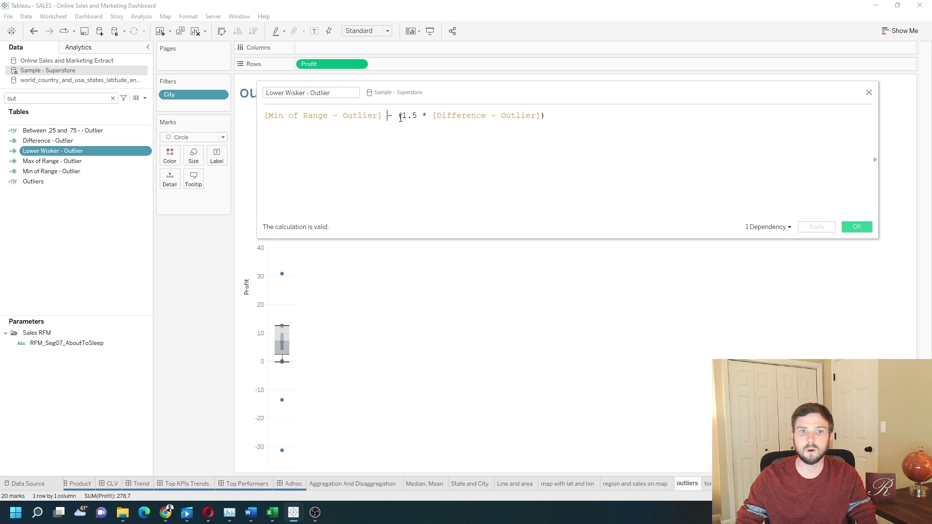
{"action": "left_click_drag", "start_coordinate": [400, 118], "coordinate": [549, 116]}
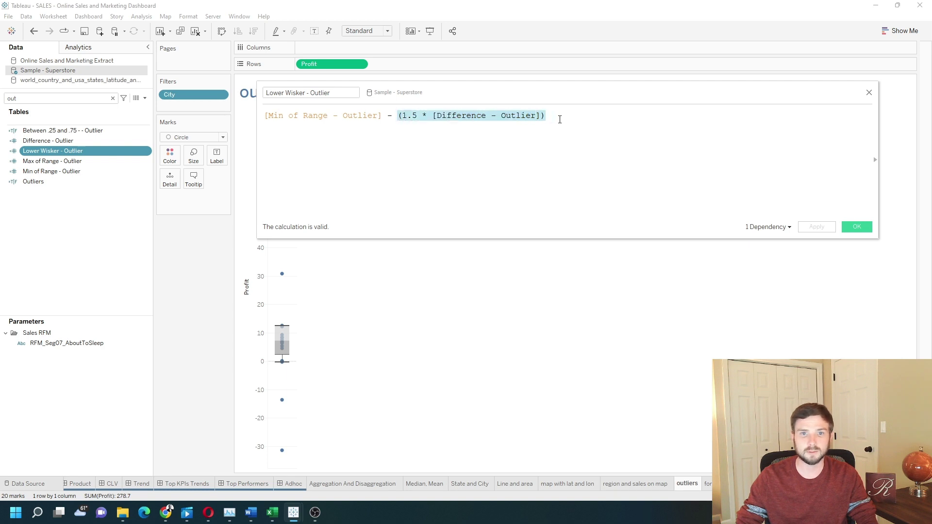
{"action": "left_click", "coordinate": [495, 182]}
{"action": "mouse_move", "coordinate": [289, 367]}
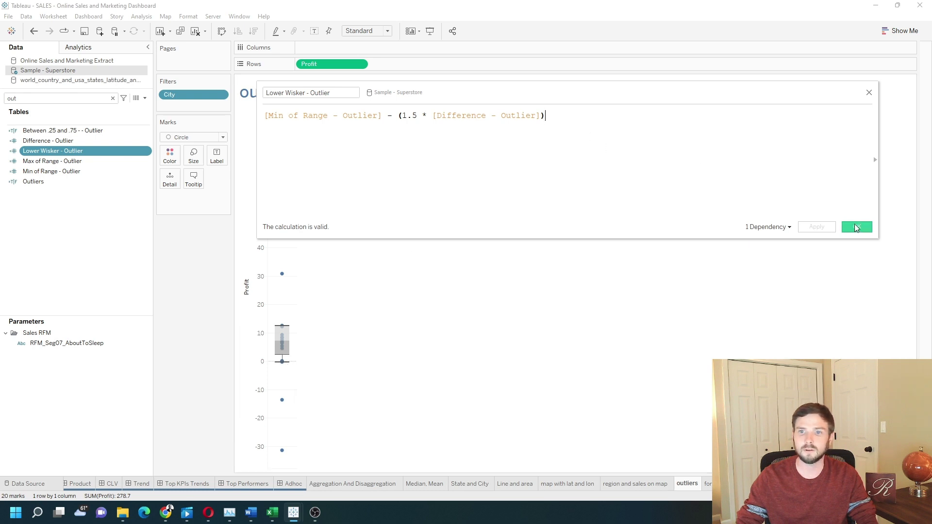
{"action": "left_click", "coordinate": [856, 227]}
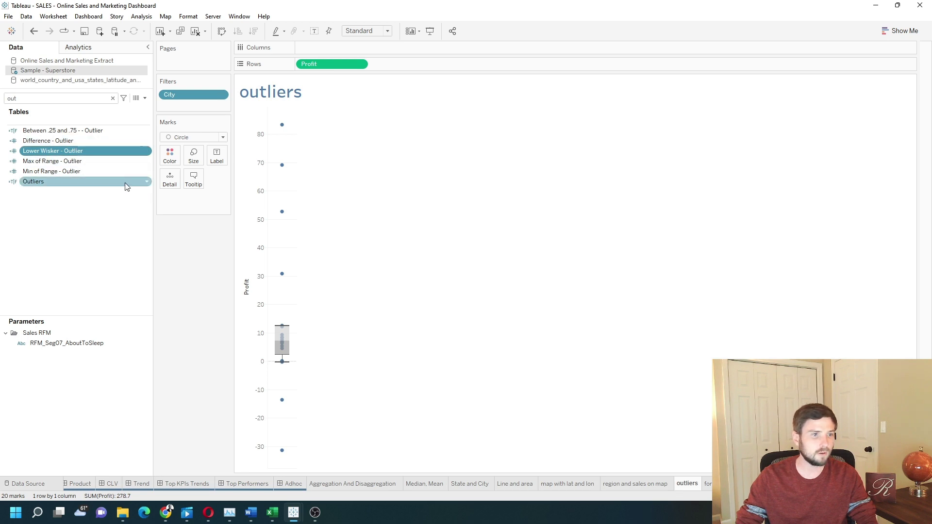
- Filter fields by 'wis' and inspect Upper Wisker's [Max of Range - Outlier] + (1.5 * [Difference - Outlier]) unchanged
{"action": "left_click", "coordinate": [78, 102]}
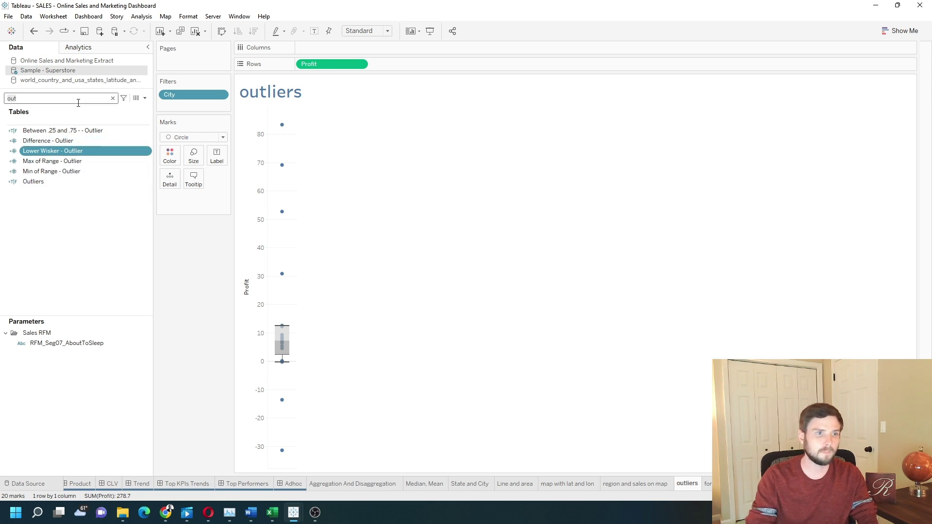
{"action": "key", "text": "BackSpace"}
{"action": "key", "text": "BackSpace"}
{"action": "key", "text": "BackSpace"}
{"action": "type", "text": "wis"}
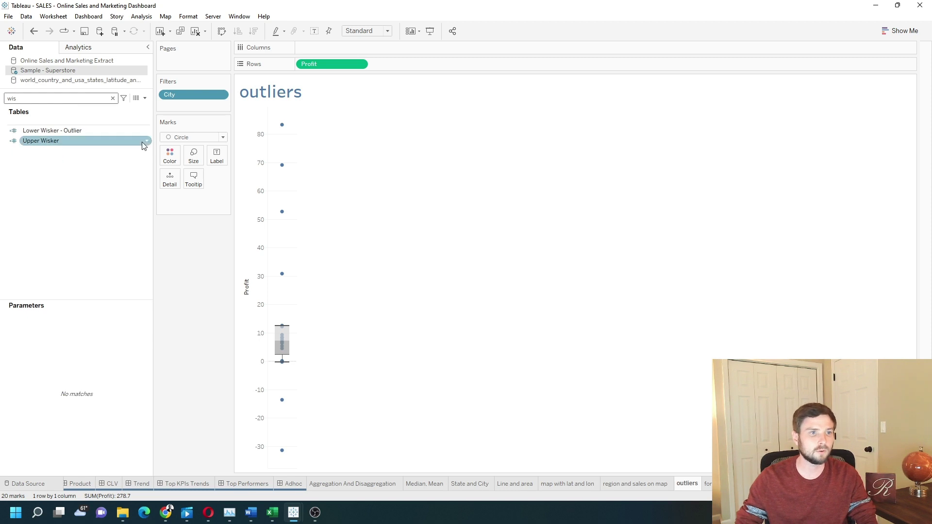
{"action": "left_click", "coordinate": [147, 141]}
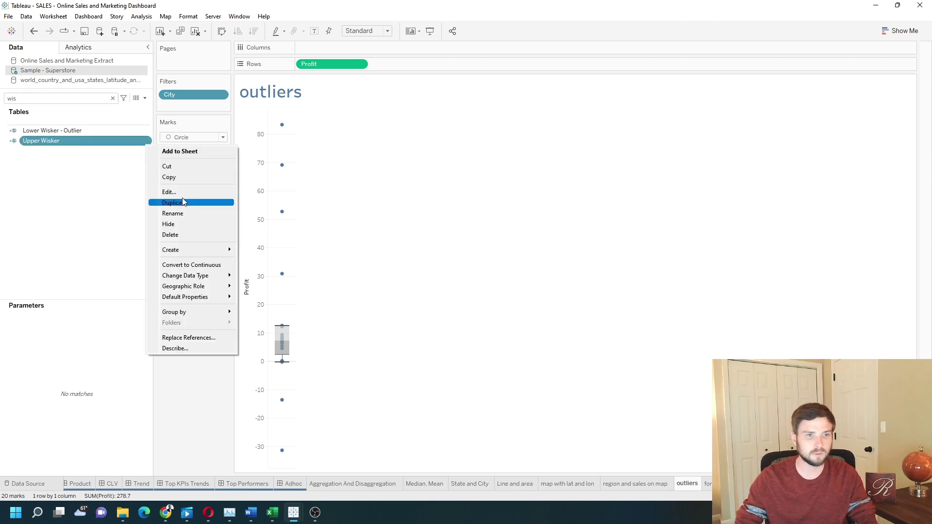
{"action": "left_click", "coordinate": [170, 192]}
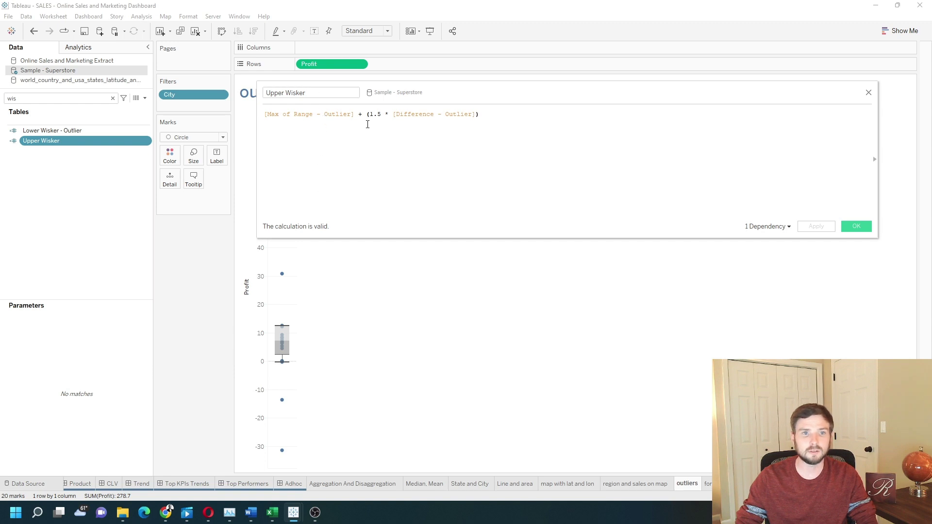
{"action": "left_click_drag", "start_coordinate": [365, 115], "coordinate": [486, 163]}
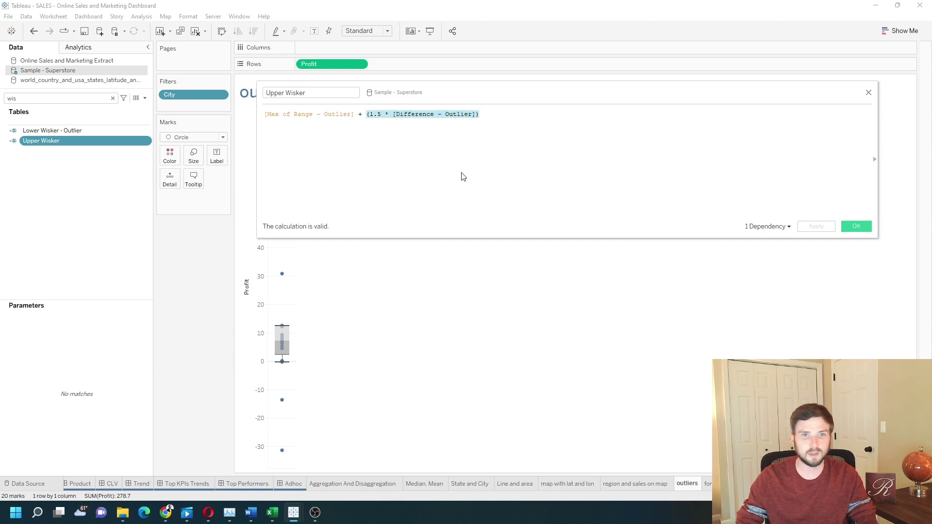
{"action": "left_click", "coordinate": [870, 93]}
{"action": "mouse_move", "coordinate": [281, 333]}
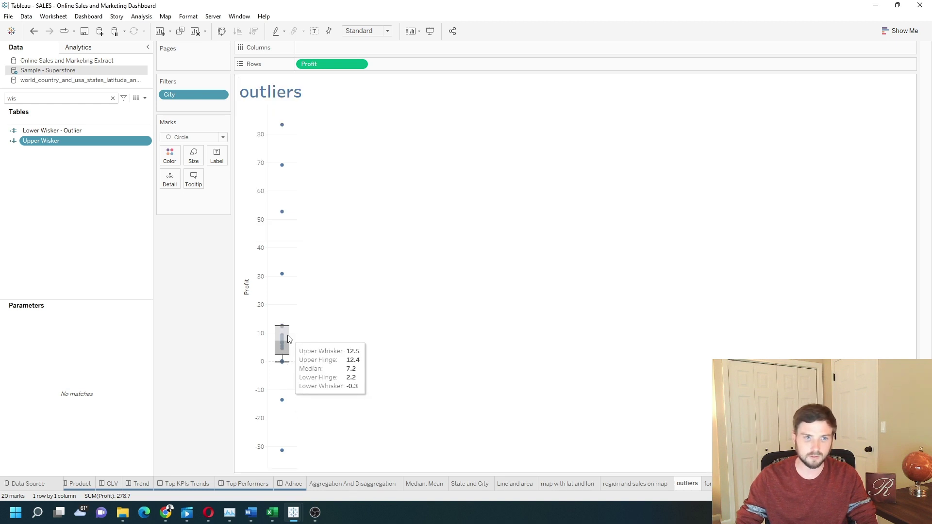
- Filter the Data pane to the Outliers field and open its calculation
{"action": "mouse_move", "coordinate": [287, 369]}
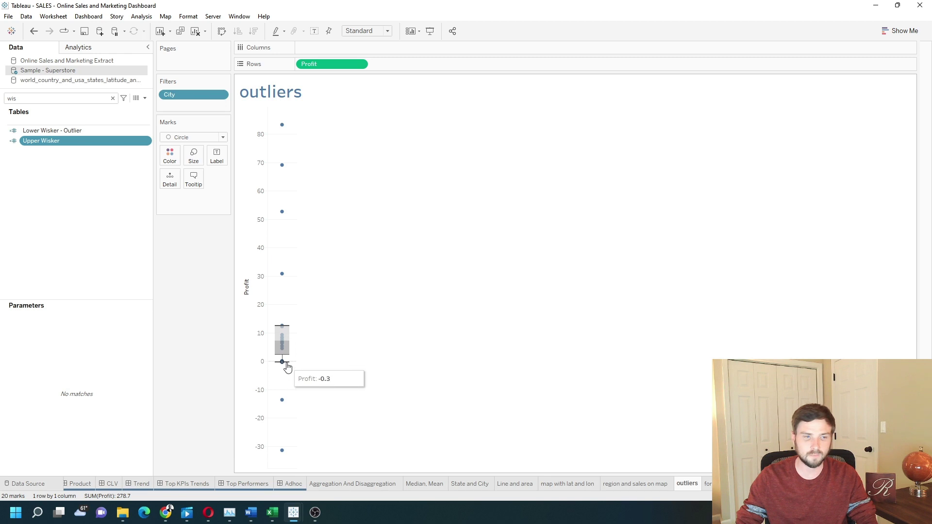
{"action": "left_click", "coordinate": [78, 100]}
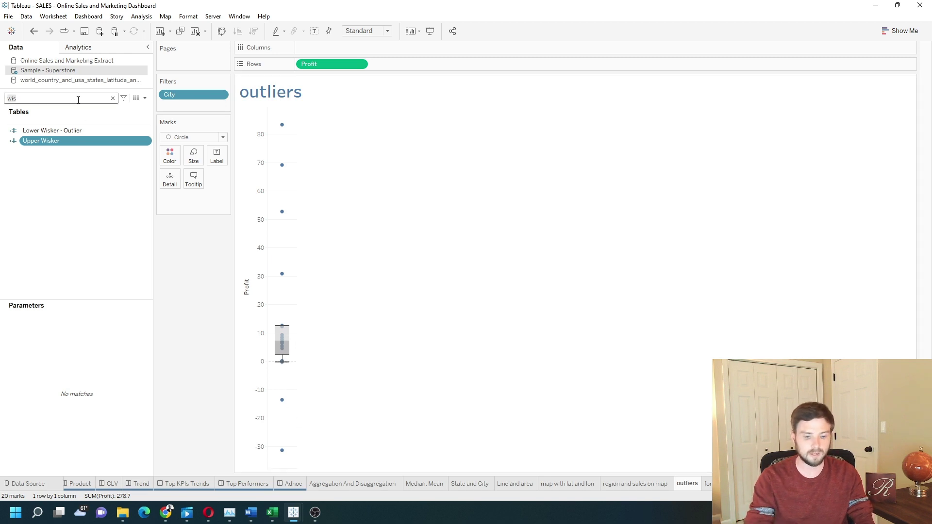
{"action": "type", "text": "ut"}
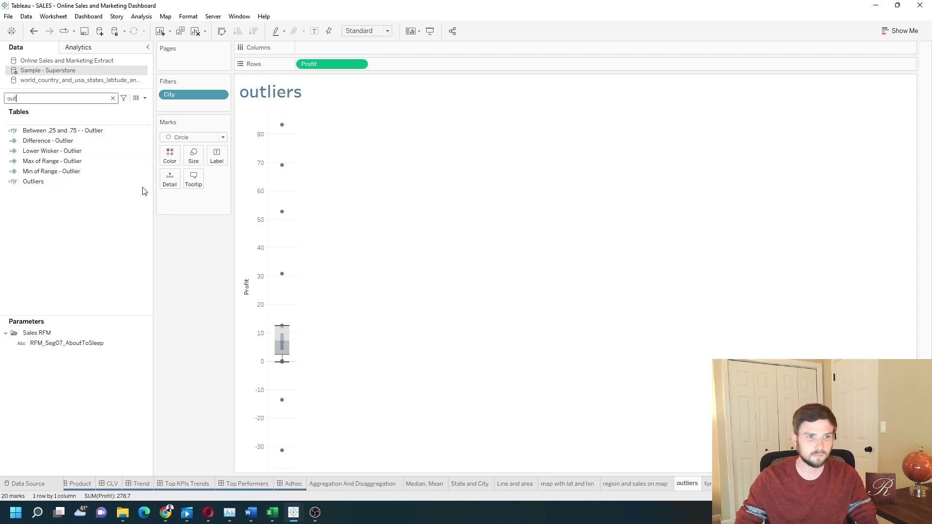
{"action": "right_click", "coordinate": [145, 183]}
{"action": "left_click", "coordinate": [195, 232]}
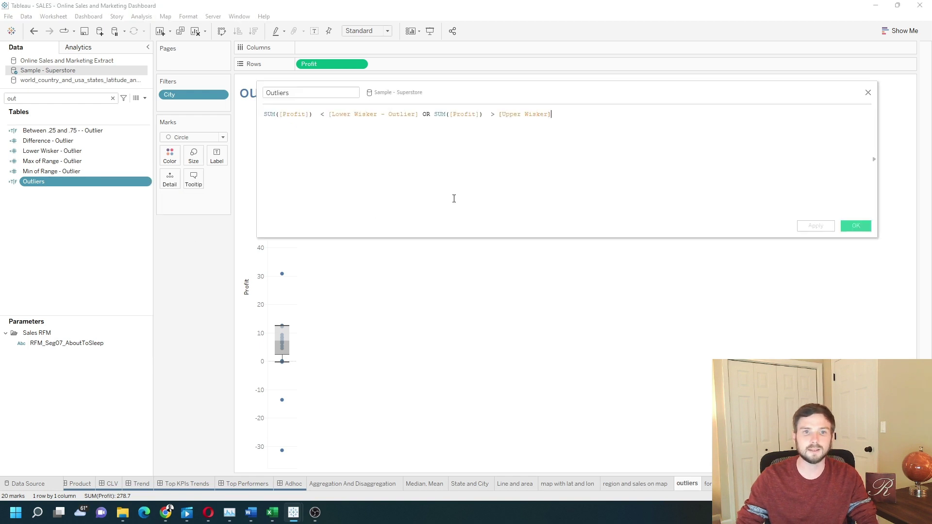
{"action": "left_click_drag", "start_coordinate": [439, 93], "coordinate": [601, 125]}
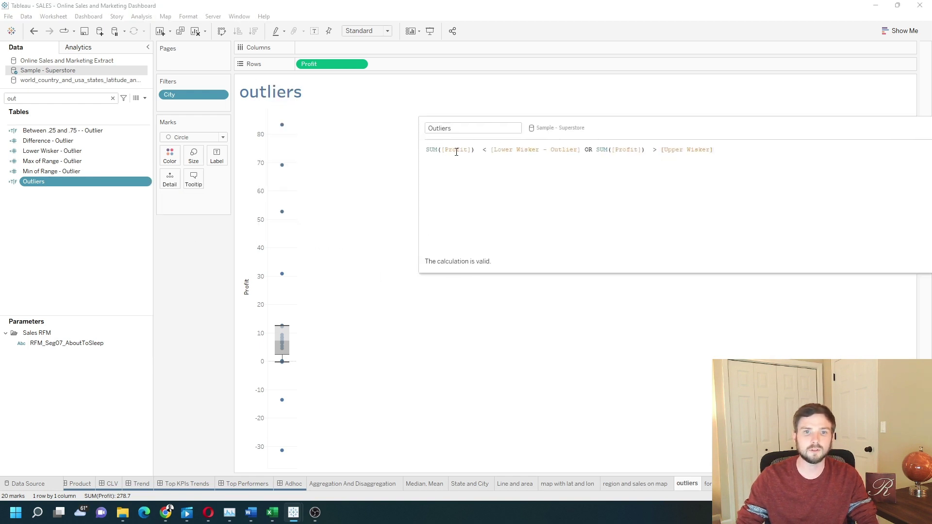
- Review the formula flagging SUM([Profit]) below Lower Wisker or above Upper Wisker, then close it
{"action": "left_click_drag", "start_coordinate": [478, 150], "coordinate": [426, 151]}
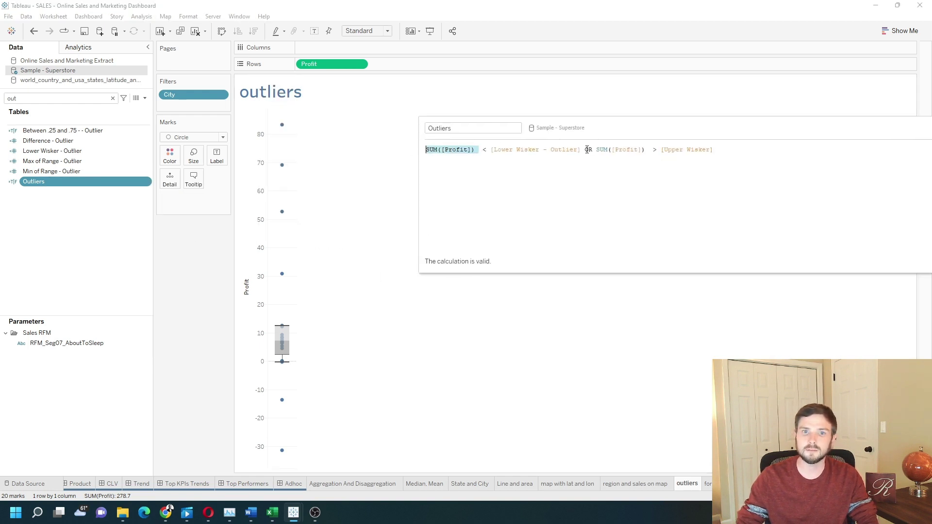
{"action": "left_click_drag", "start_coordinate": [586, 149], "coordinate": [490, 150]}
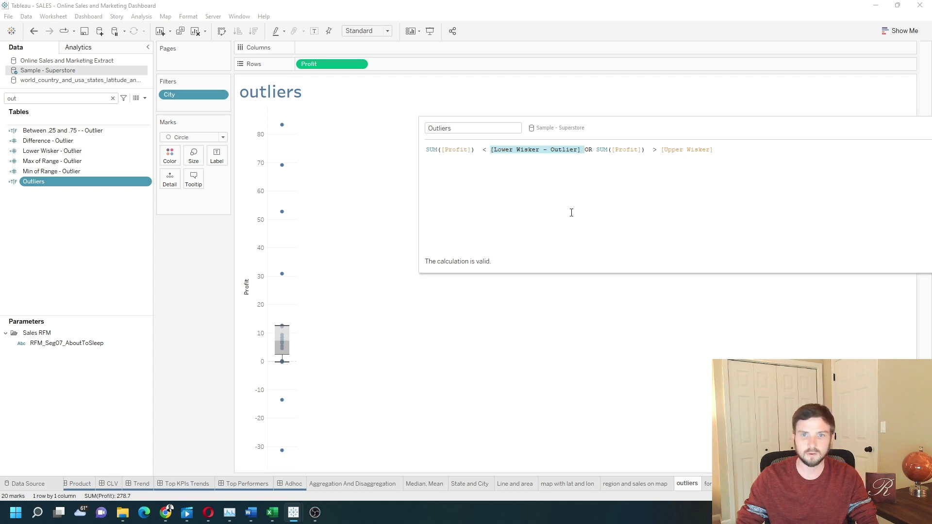
{"action": "key", "text": "End"}
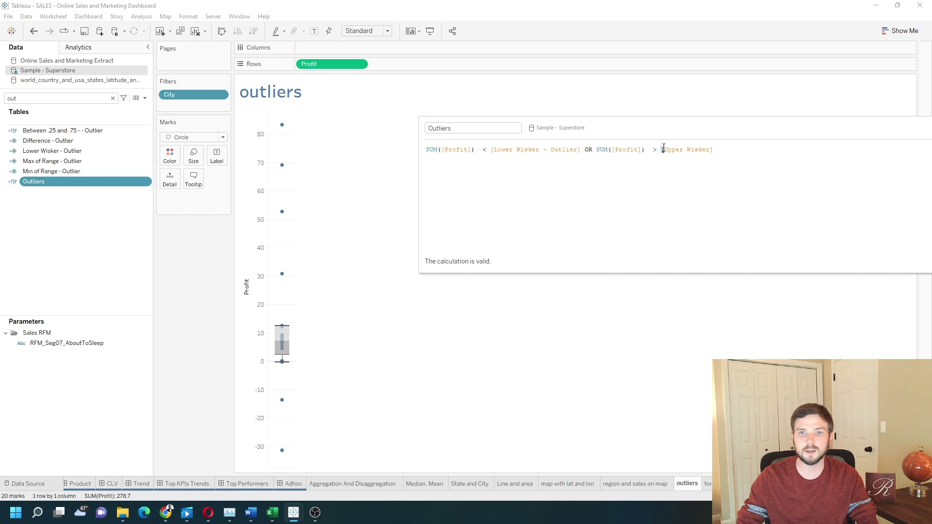
{"action": "double_click", "coordinate": [695, 150]}
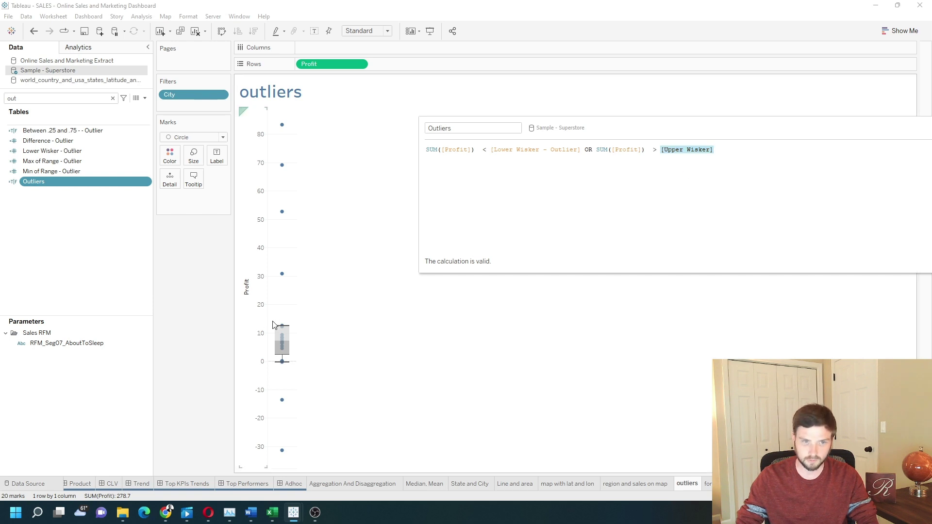
{"action": "mouse_move", "coordinate": [289, 329]}
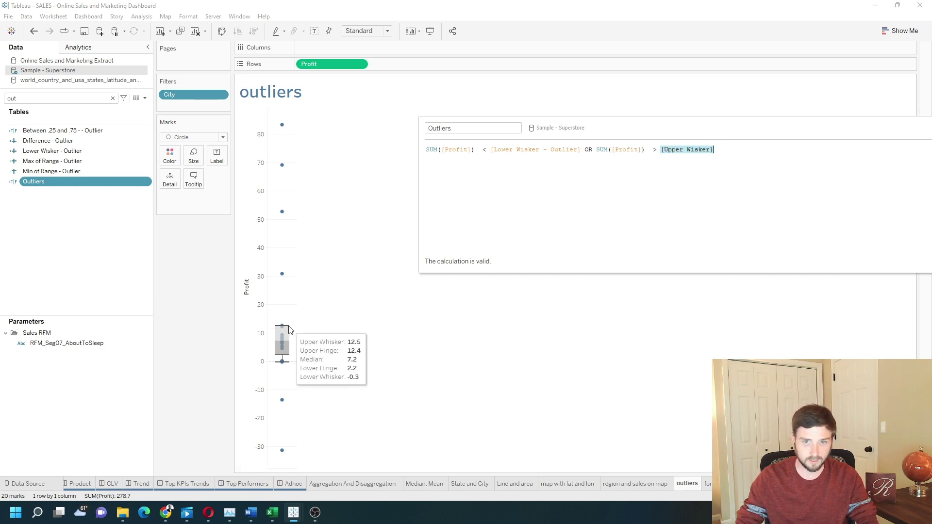
{"action": "left_click_drag", "start_coordinate": [739, 133], "coordinate": [555, 101]}
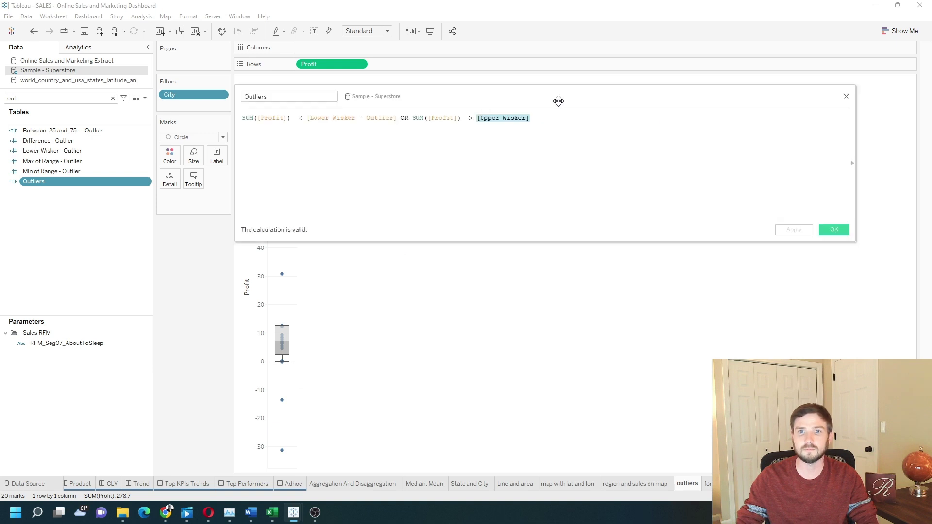
{"action": "left_click", "coordinate": [846, 98]}
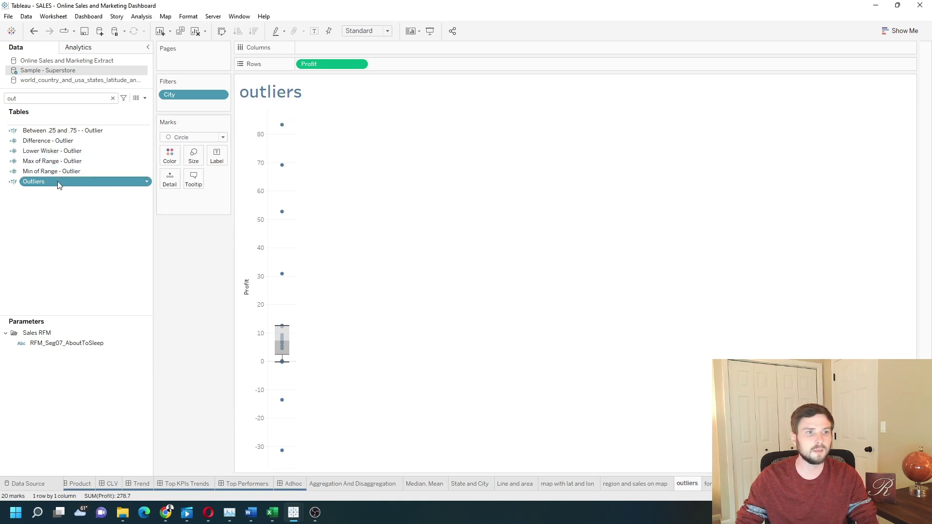
- Put Outliers on Color so True outlier cities show orange and False ones blue
{"action": "left_click_drag", "start_coordinate": [58, 186], "coordinate": [169, 156]}
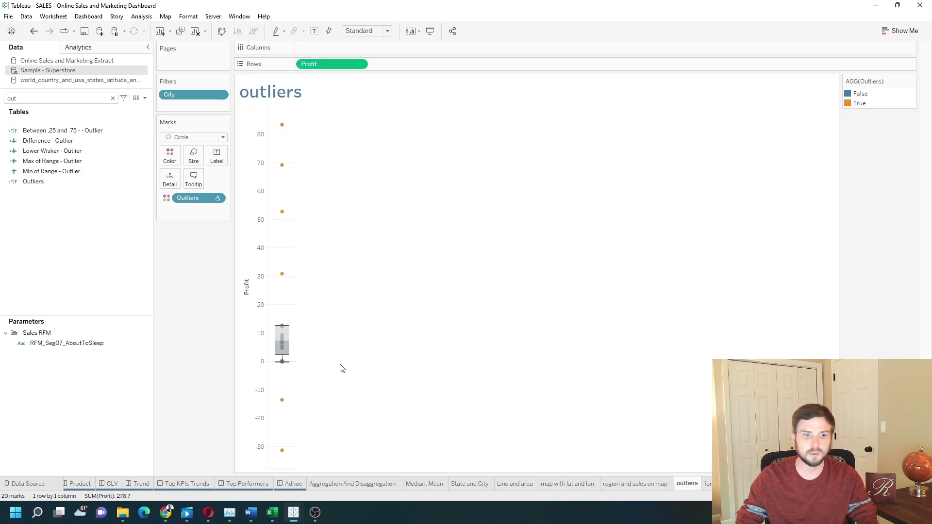
{"action": "mouse_move", "coordinate": [273, 341]}
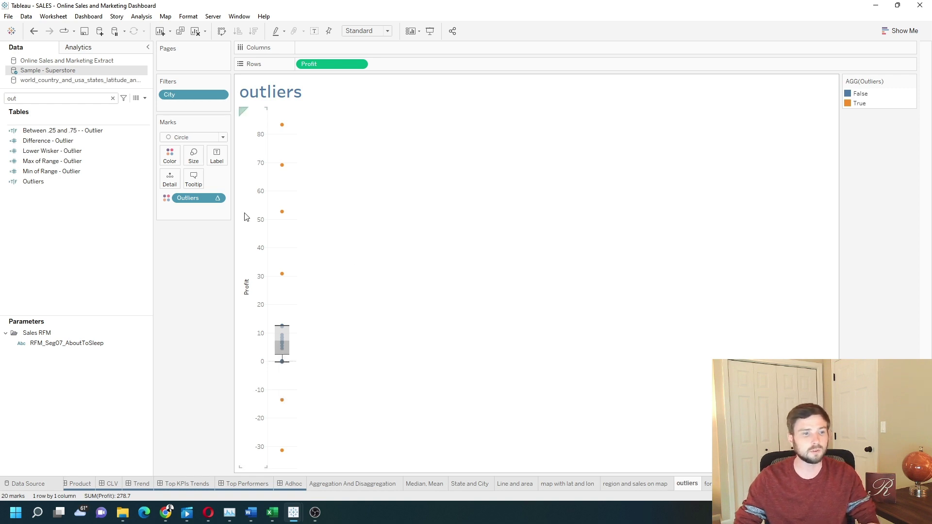
- Add Outliers to Rows, hide the True outlier group, and turn off the Outliers header
{"action": "left_click_drag", "start_coordinate": [57, 184], "coordinate": [305, 64]}
{"action": "right_click", "coordinate": [253, 347]}
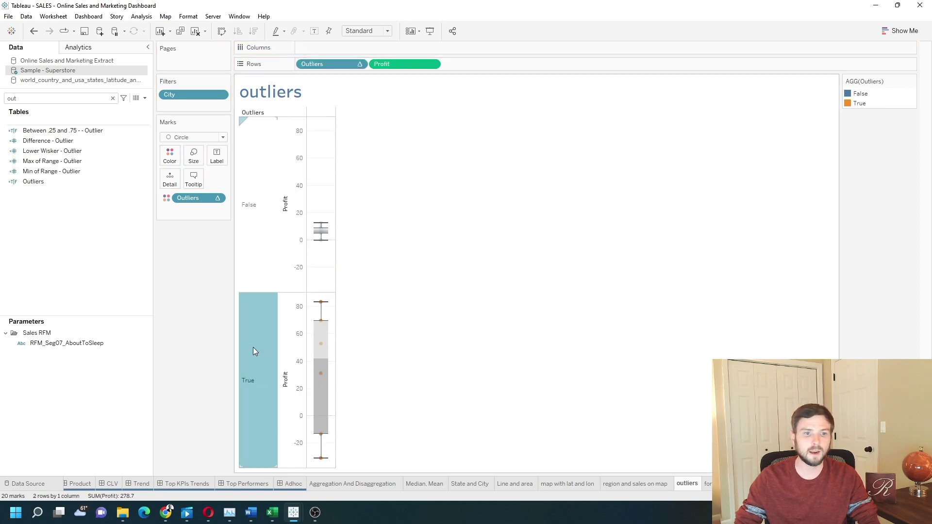
{"action": "left_click", "coordinate": [285, 377]}
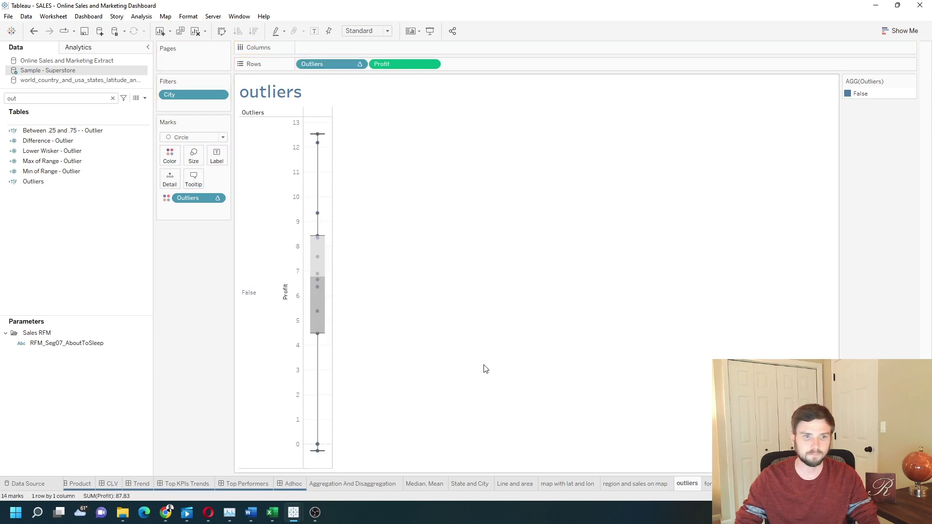
{"action": "left_click", "coordinate": [362, 64]}
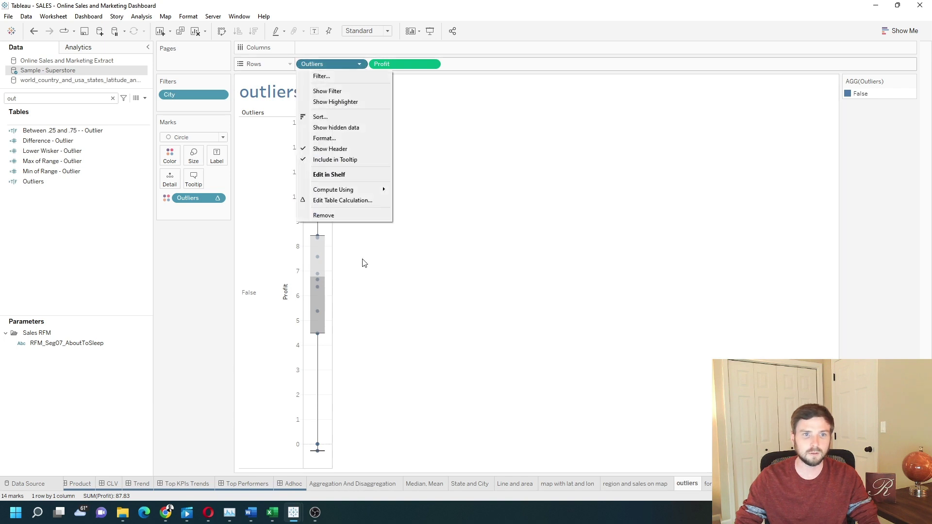
{"action": "left_click", "coordinate": [353, 148]}
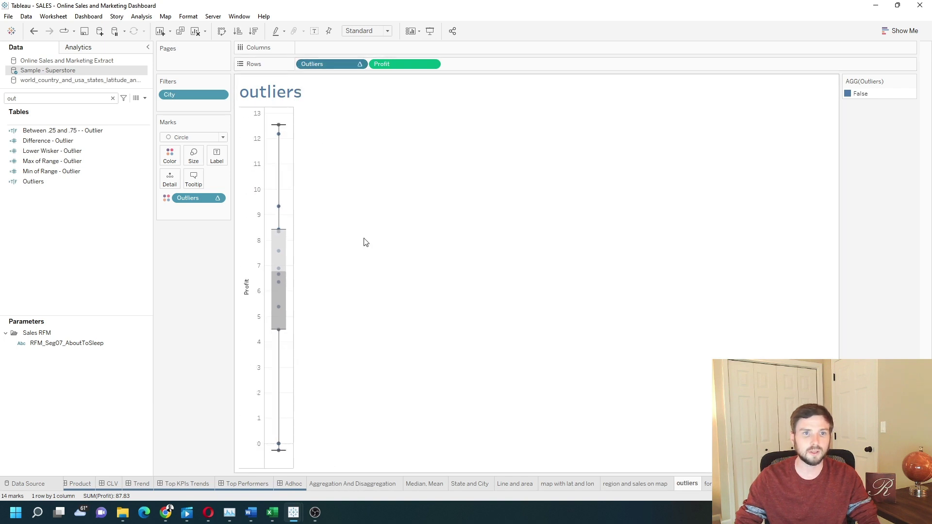